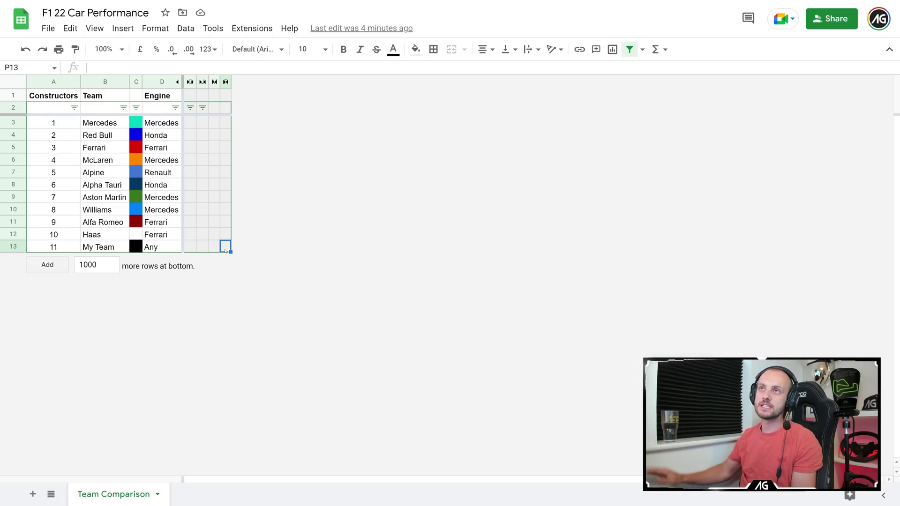
Unhide the Weight columns and sort teams by KG ascending, lightest 798 kg first
click(177, 82)
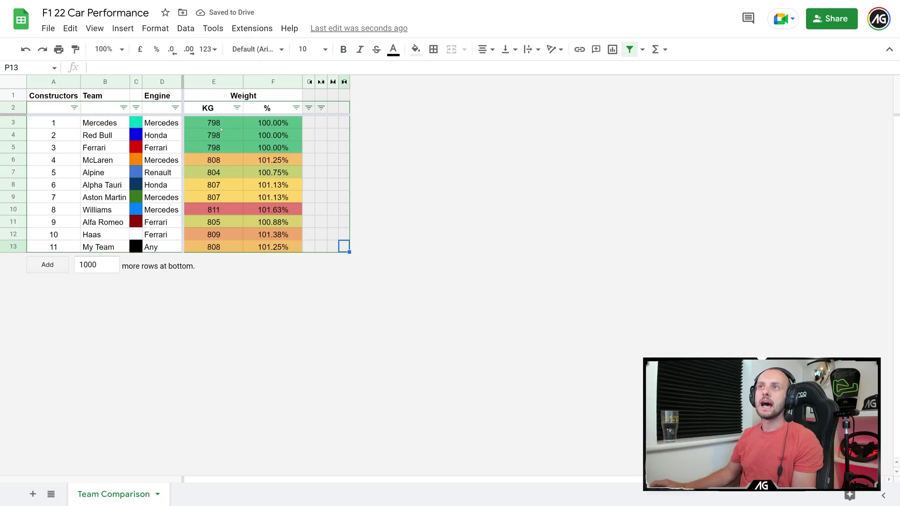
click(236, 108)
click(111, 123)
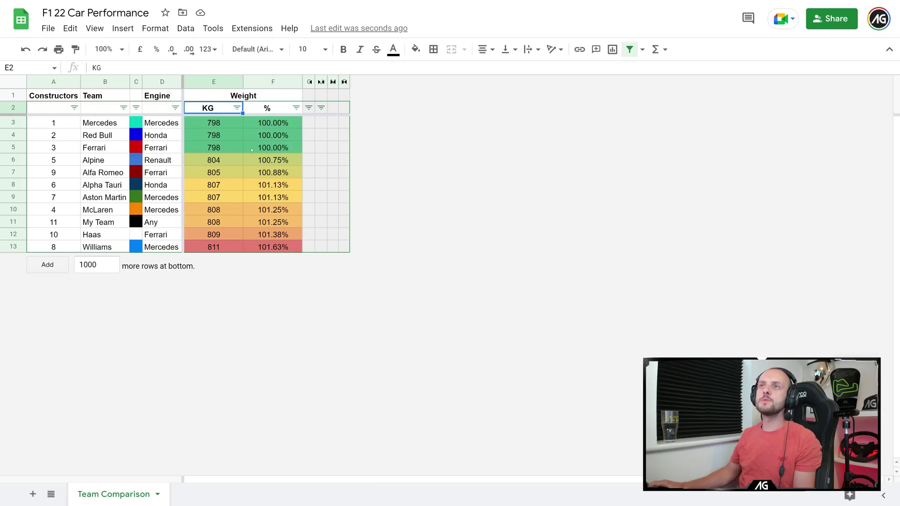
Review the team weights and the VLOOKUP % formula dividing each weight by Red Bull's 798 kg
click(114, 146)
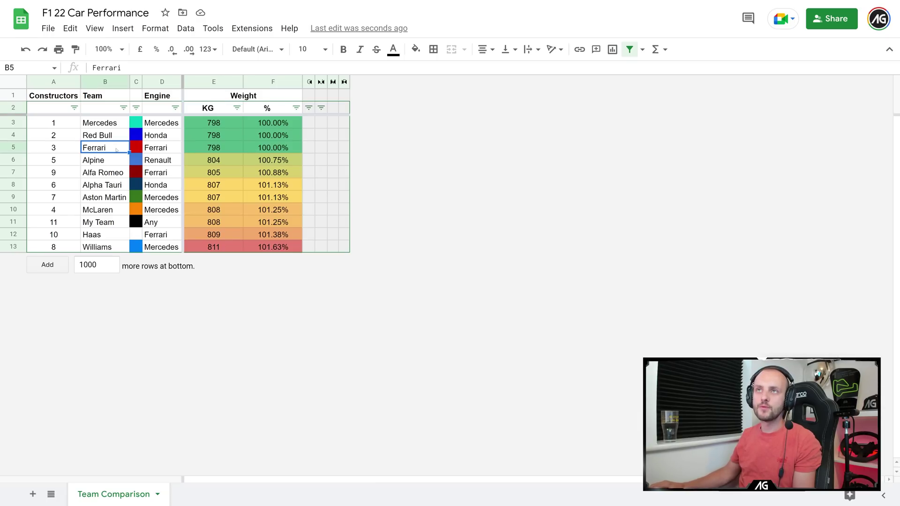
click(117, 138)
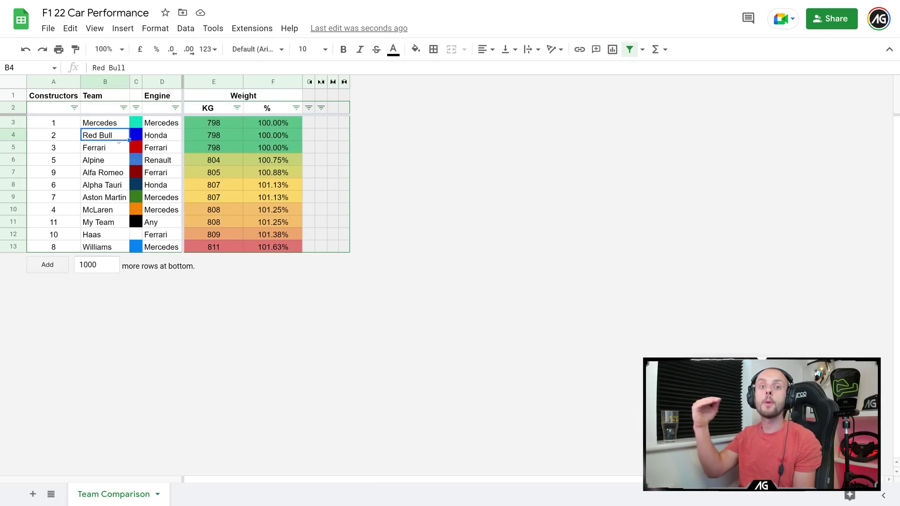
drag(274, 127, 275, 153)
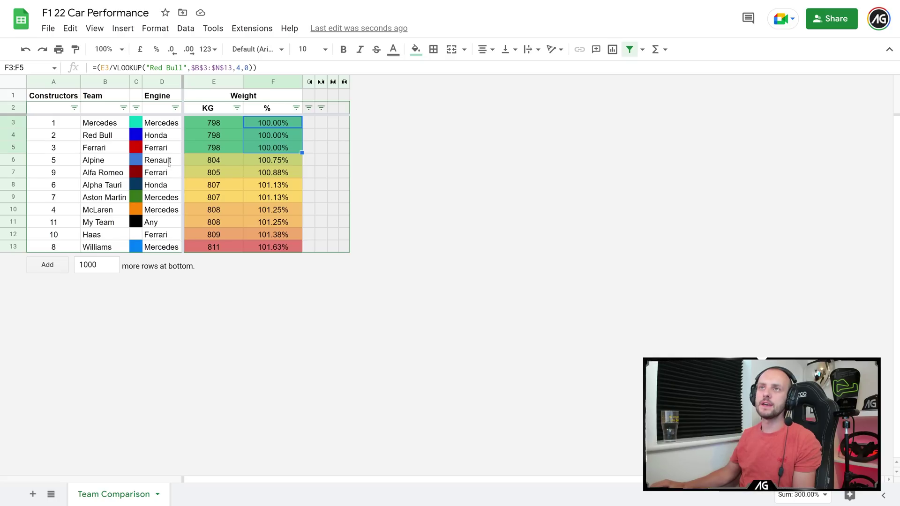
click(213, 162)
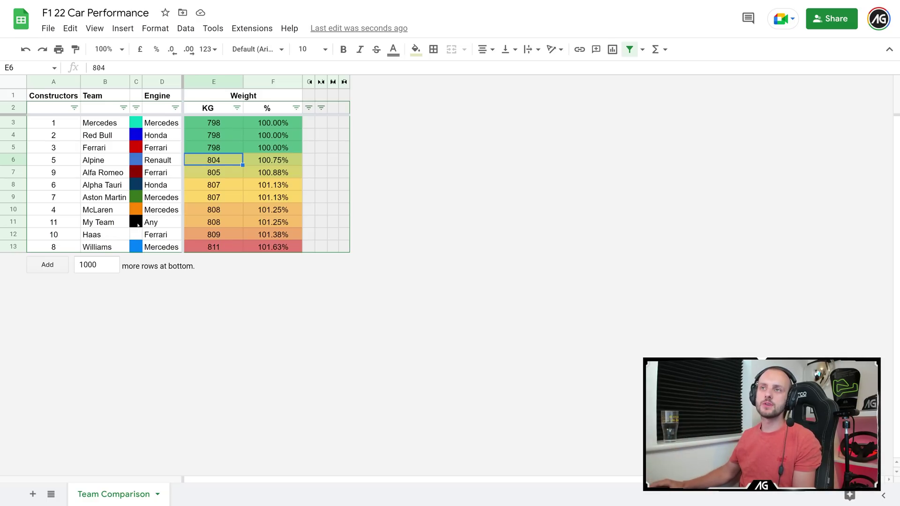
click(286, 248)
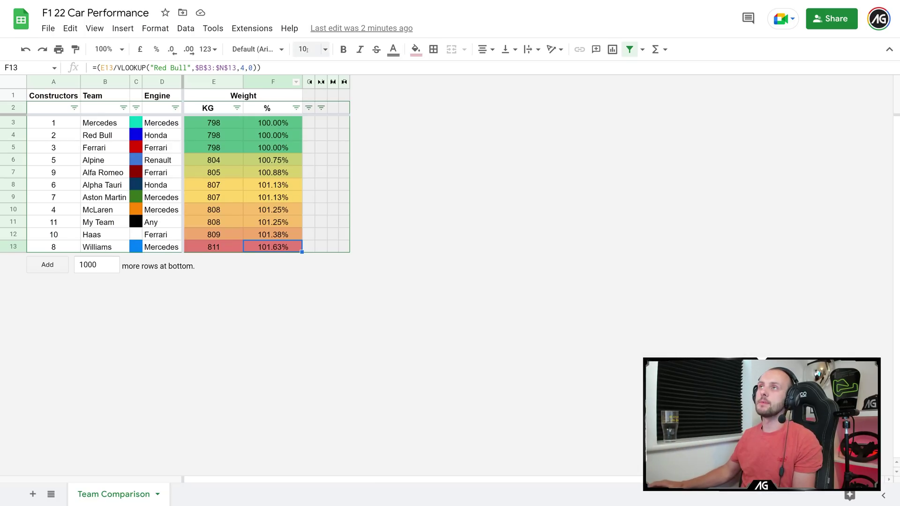
Unhide the Drag # and % columns and sort teams by drag, lowest first
click(312, 82)
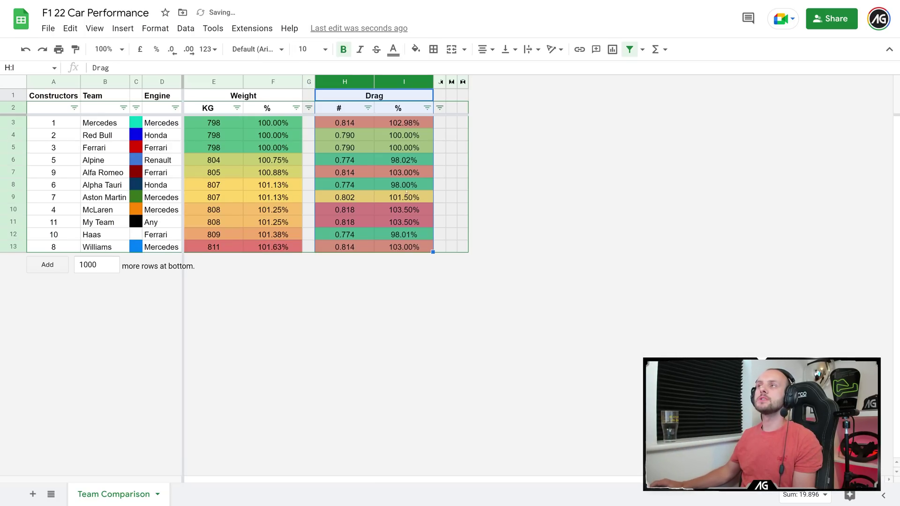
click(367, 108)
click(234, 123)
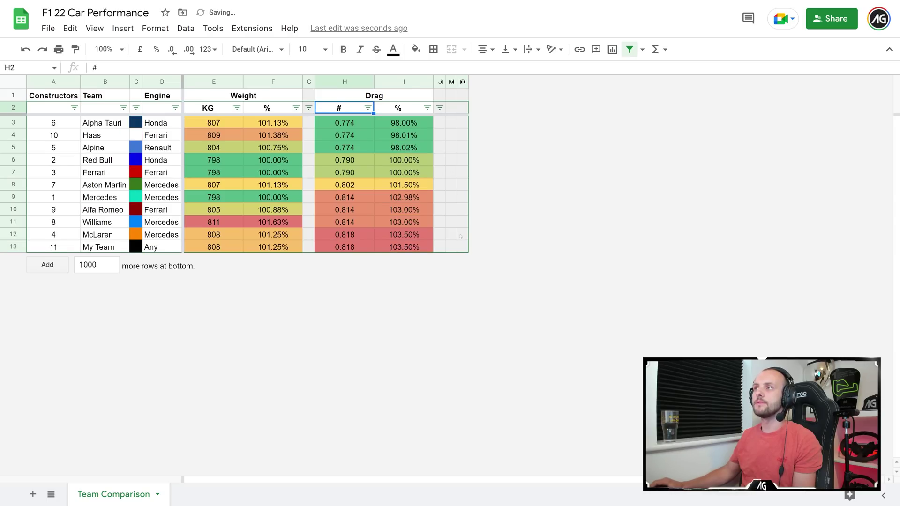
click(463, 248)
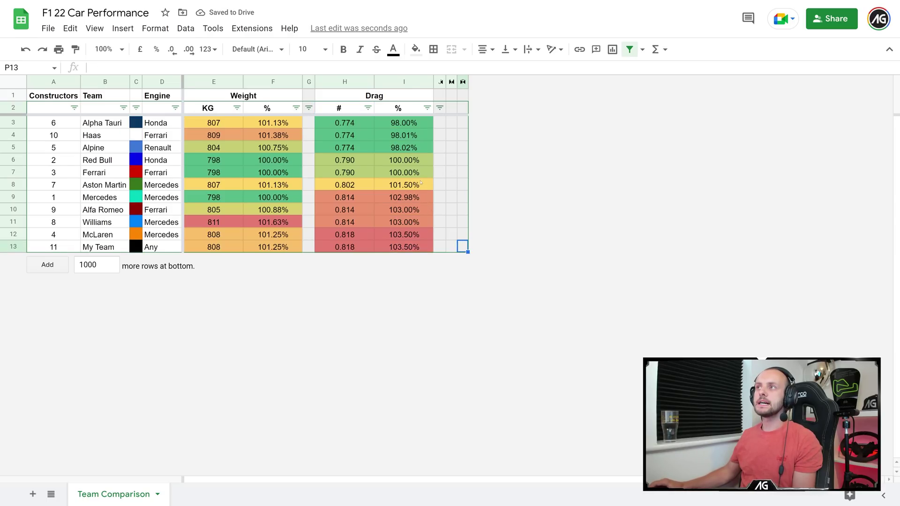
Inspect Ferrari's and Haas's Drag % formulas and the drag values of Alpha Tauri and Alpine
drag(409, 159, 369, 174)
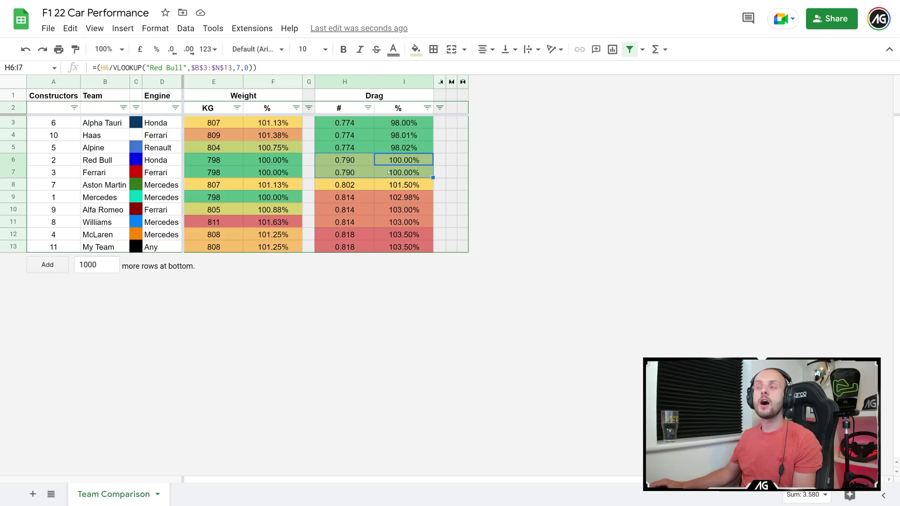
click(417, 176)
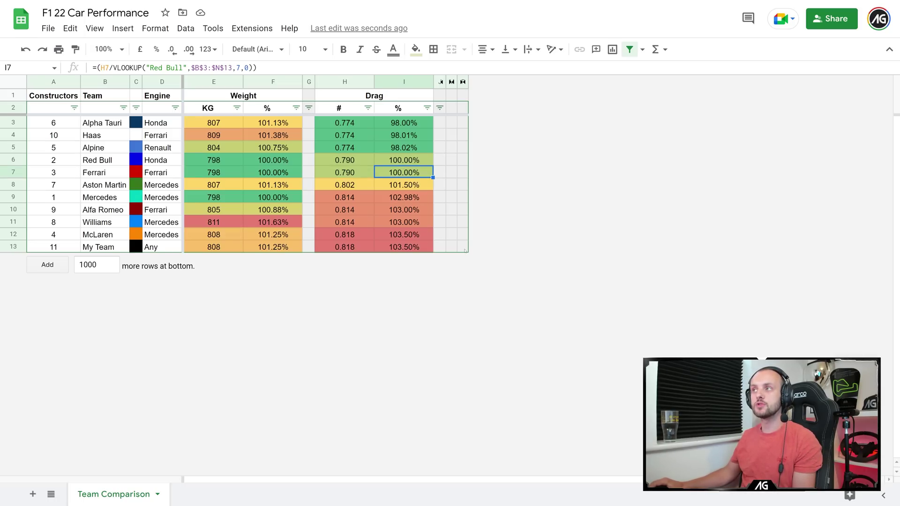
click(352, 124)
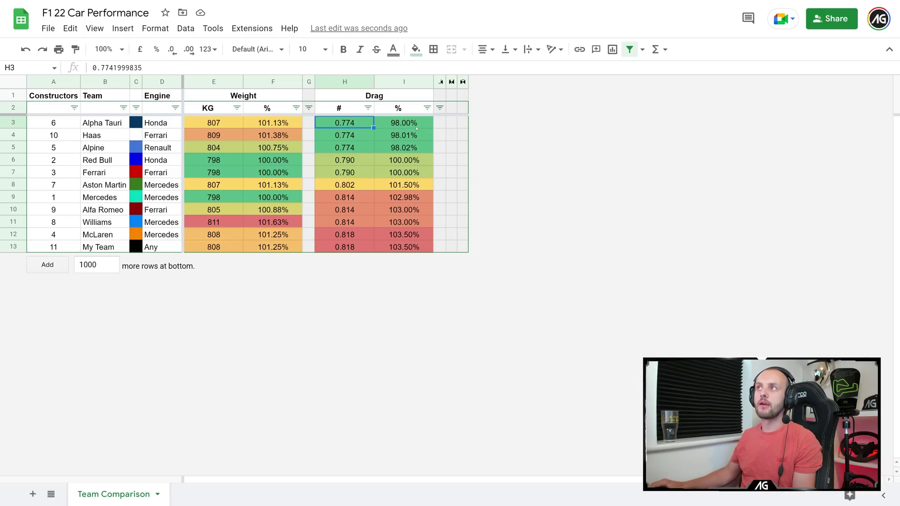
click(370, 147)
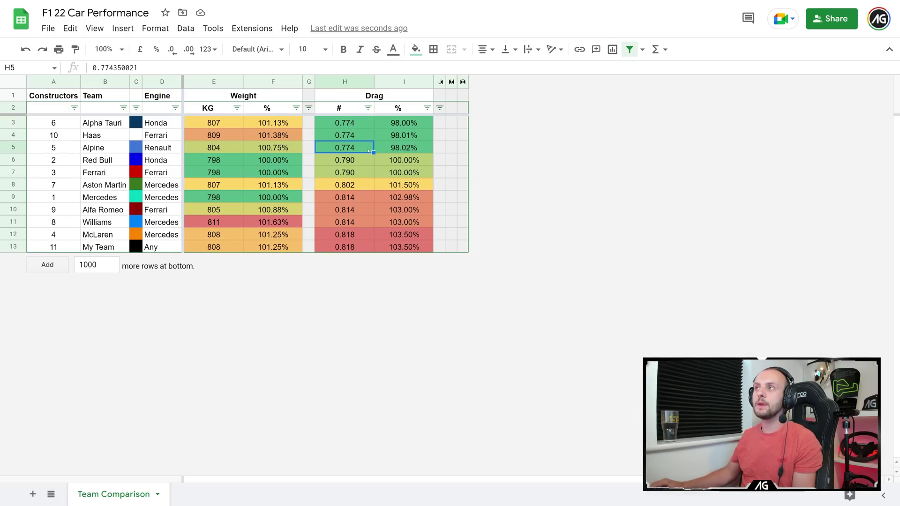
click(416, 137)
click(418, 153)
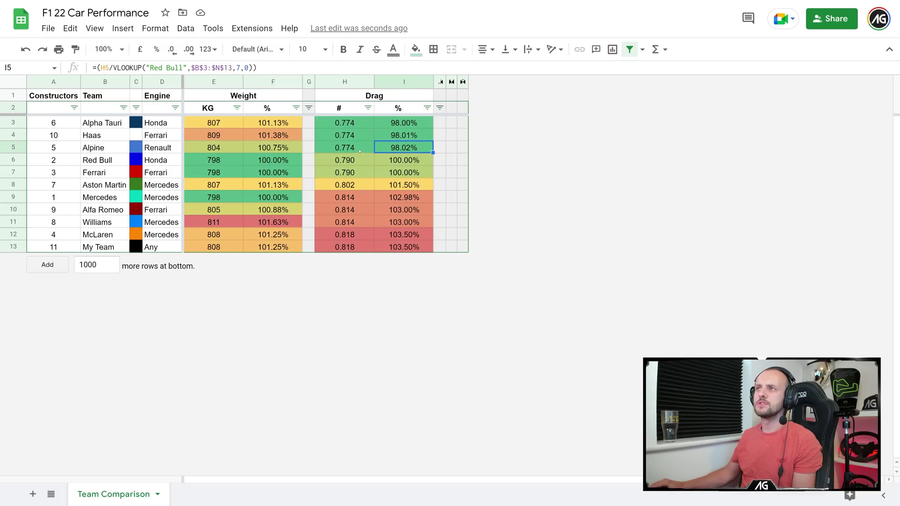
Compare the exact drag values of the three lowest-drag teams: Alpha Tauri, Haas and Alpine
drag(347, 148, 354, 125)
click(356, 128)
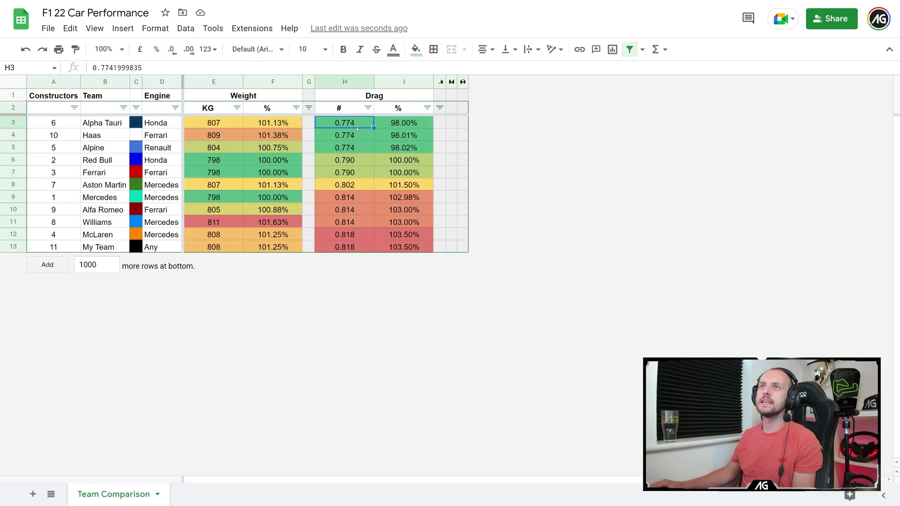
click(360, 137)
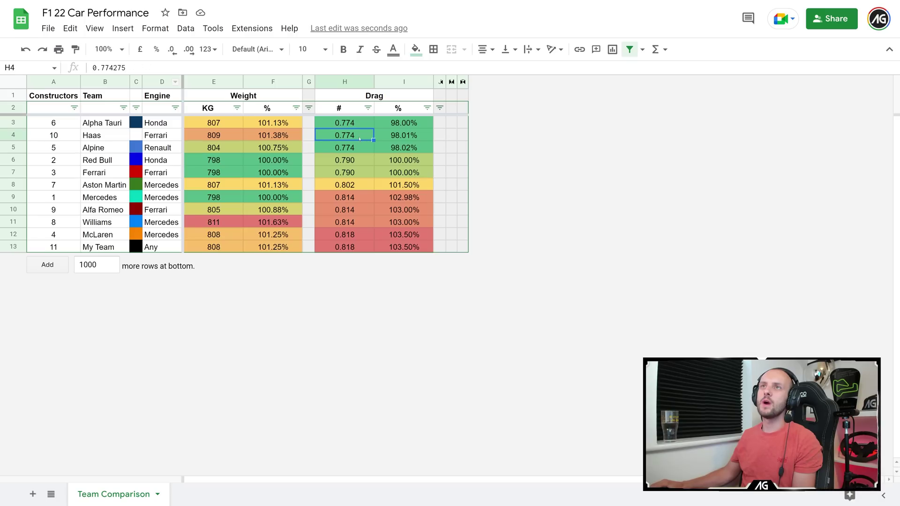
click(360, 148)
click(358, 118)
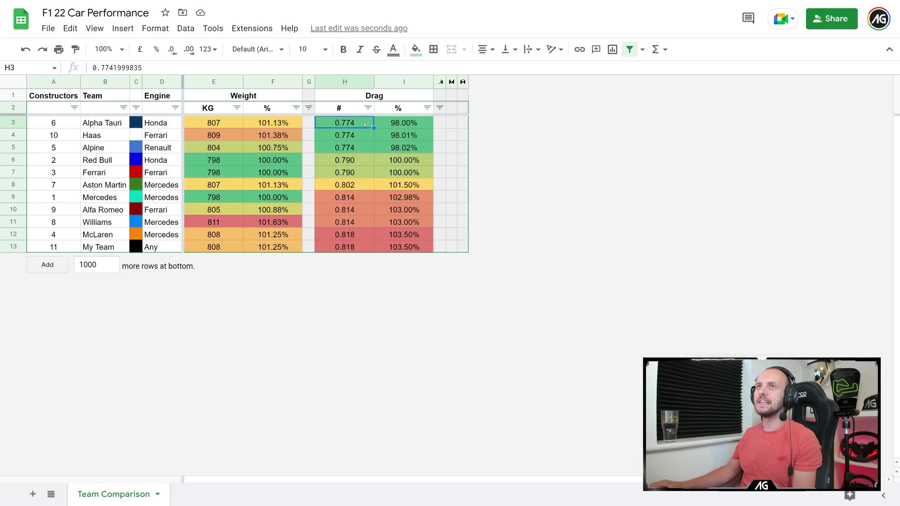
click(362, 137)
click(361, 151)
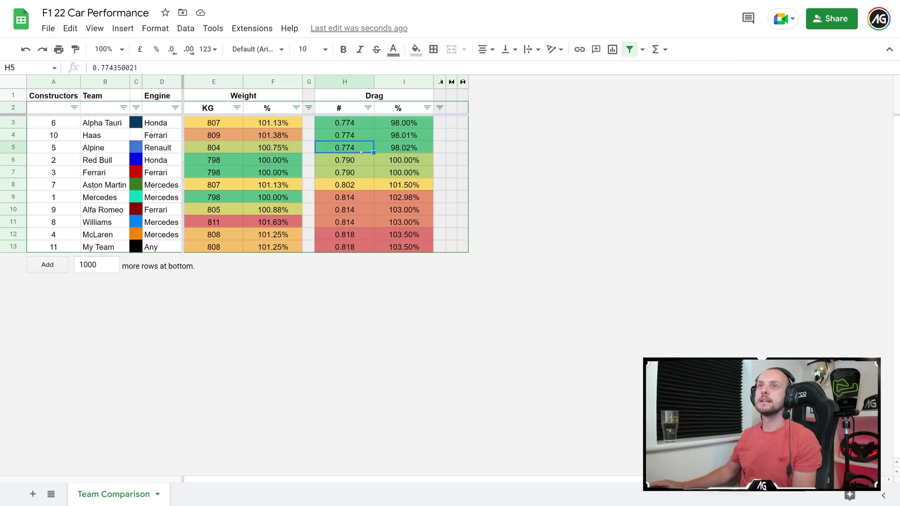
Check the remaining teams' drag values and % formulas, from Red Bull to My Team
drag(359, 161, 370, 177)
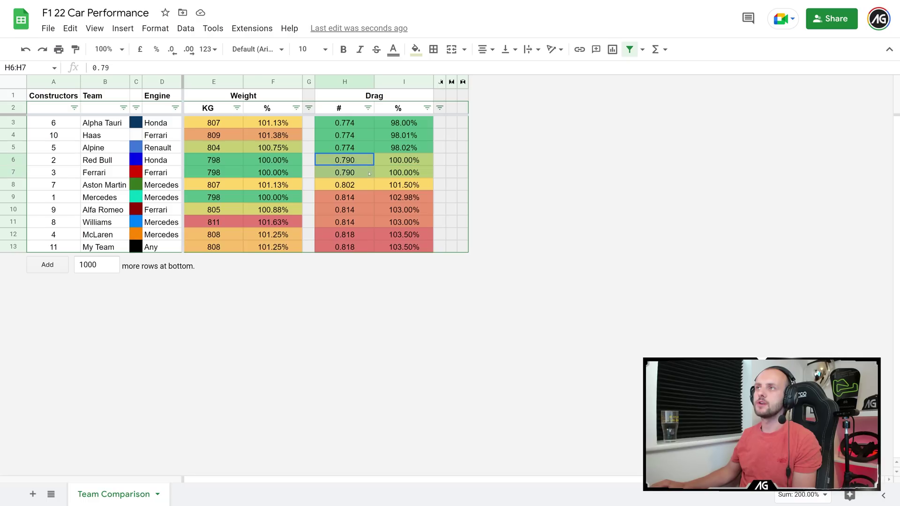
click(371, 182)
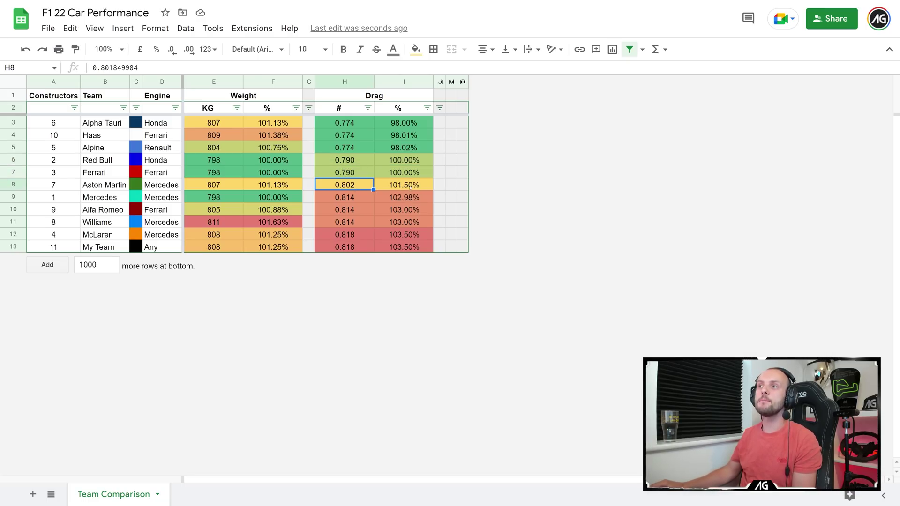
click(361, 196)
click(410, 200)
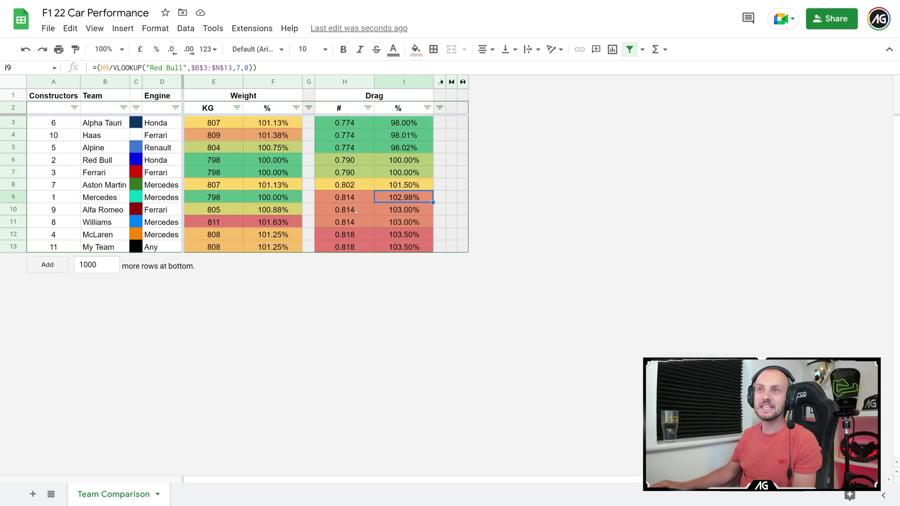
click(360, 224)
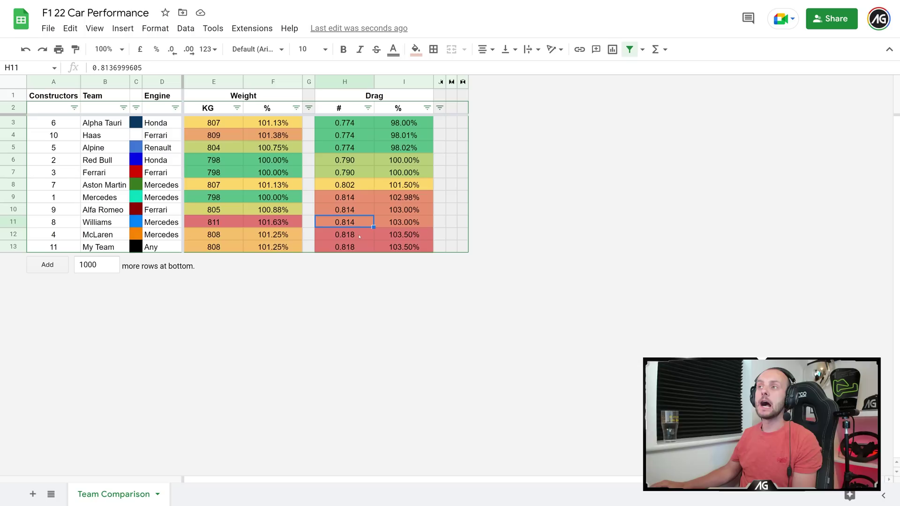
click(359, 236)
click(362, 246)
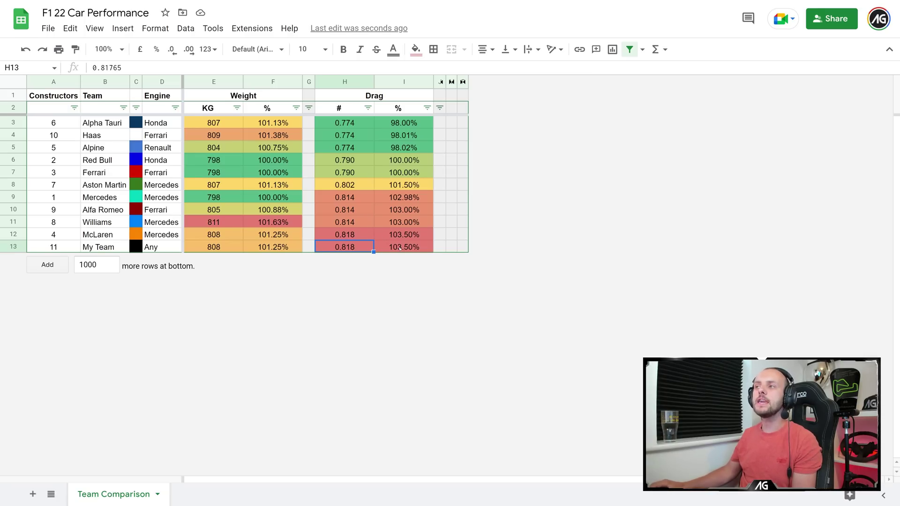
key(Right)
click(393, 123)
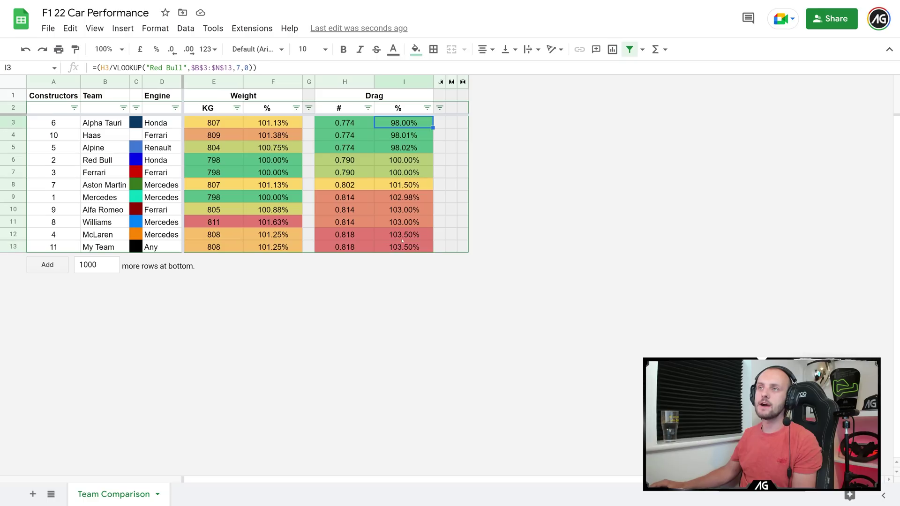
click(406, 240)
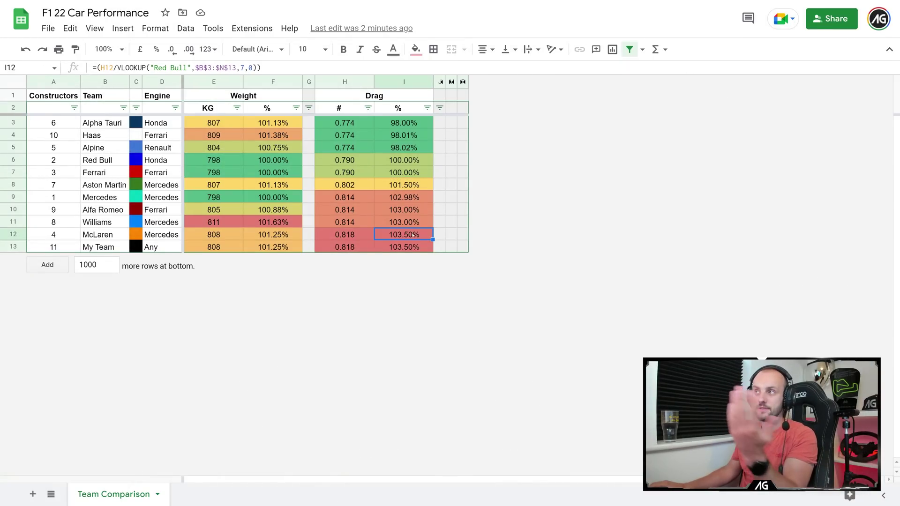
Compare Aston Martin's and McLaren's drag percentages, with McLaren at 103.50%
click(411, 188)
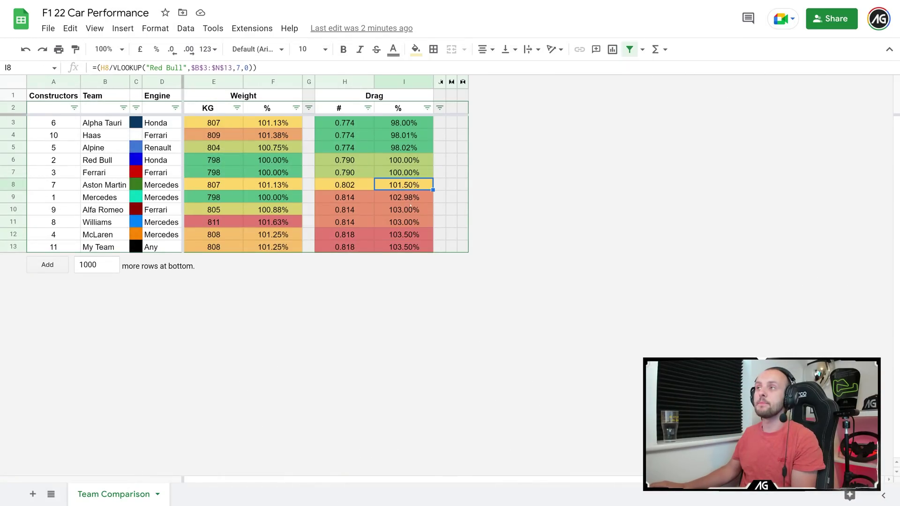
click(411, 236)
click(408, 185)
click(403, 236)
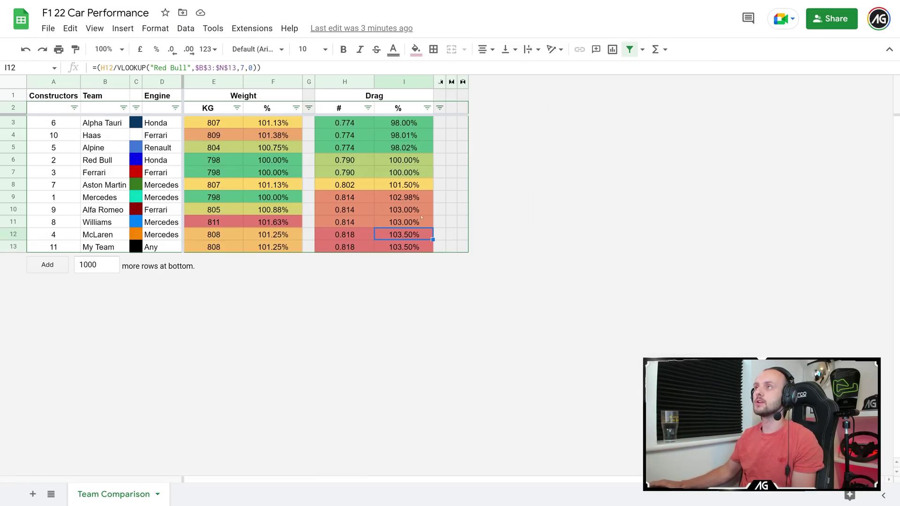
click(453, 83)
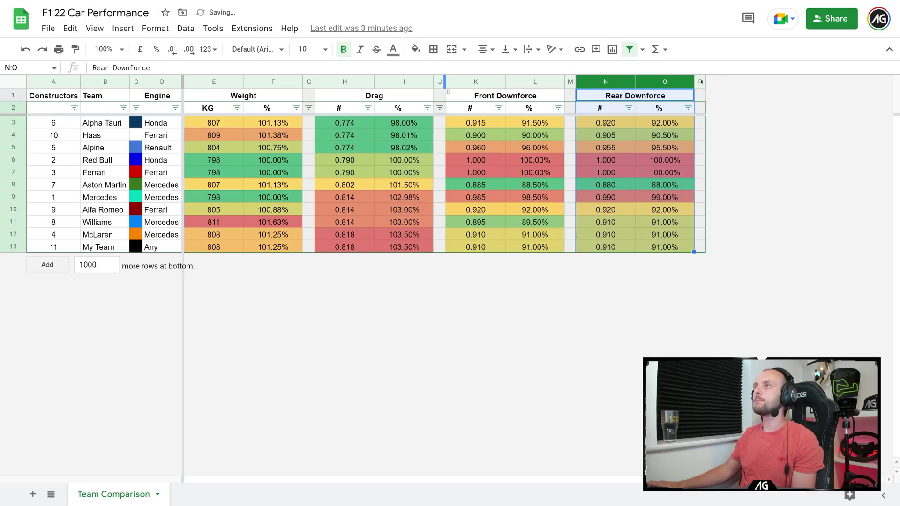
click(700, 247)
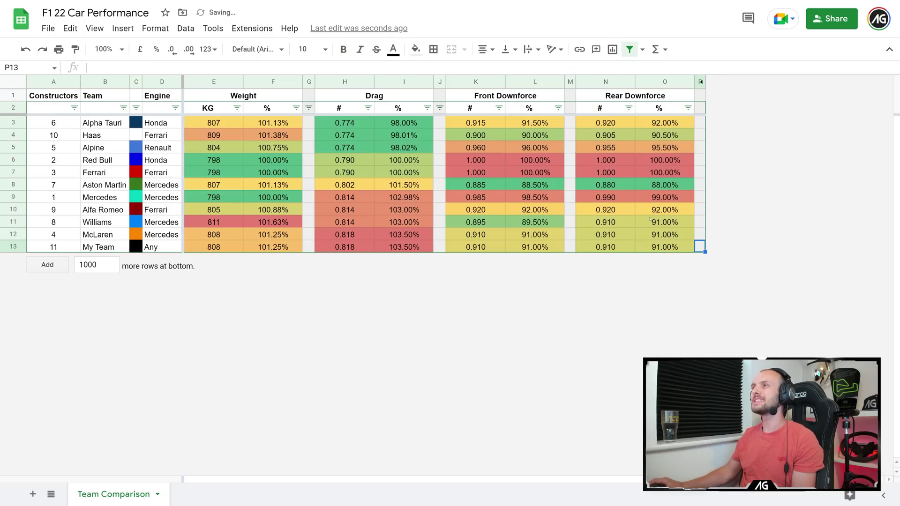
click(498, 107)
click(370, 145)
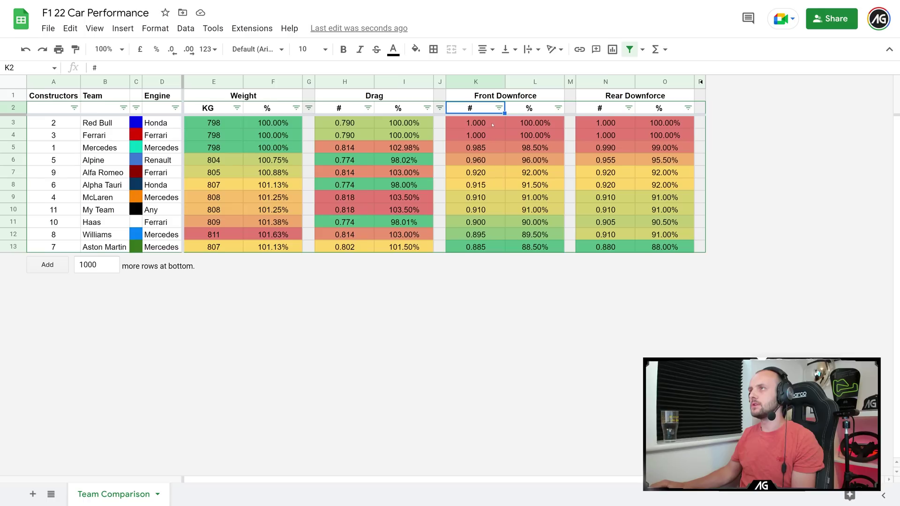
drag(492, 124, 484, 136)
click(490, 127)
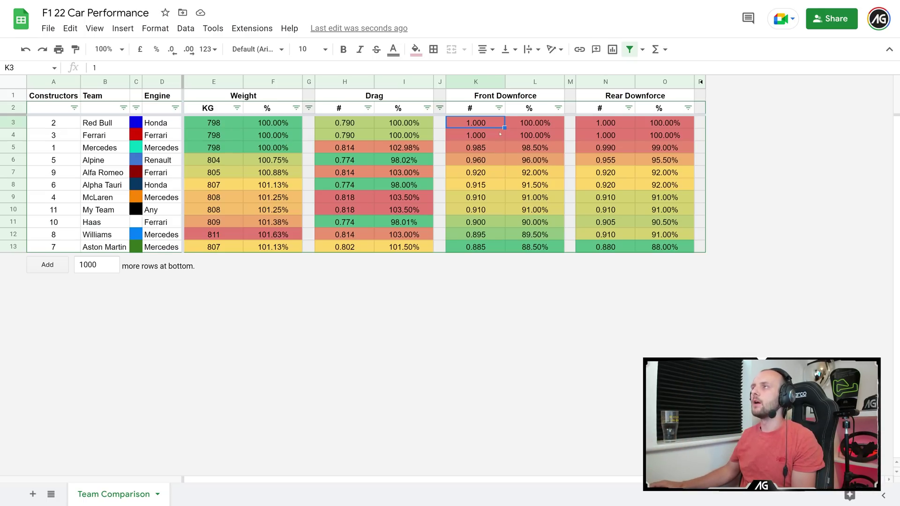
click(496, 154)
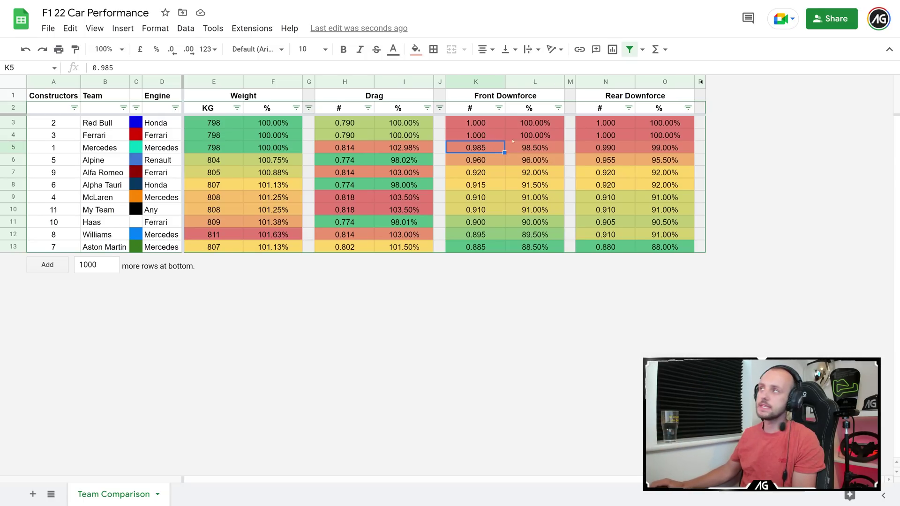
Sort teams by rear downforce descending, then by front downforce descending
click(627, 108)
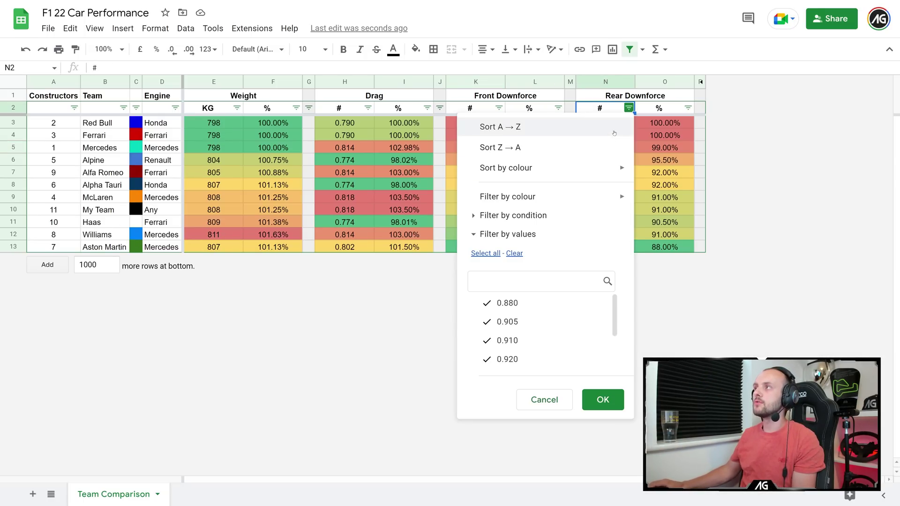
click(586, 148)
click(498, 108)
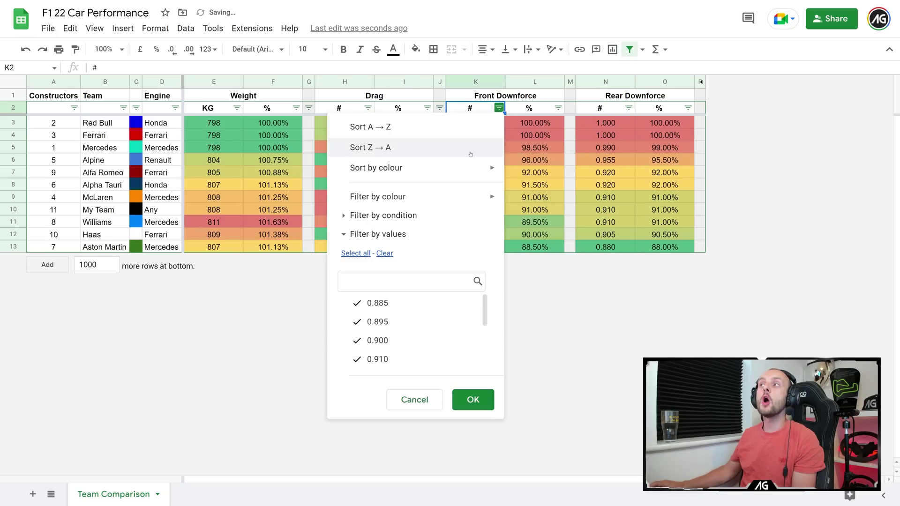
click(464, 148)
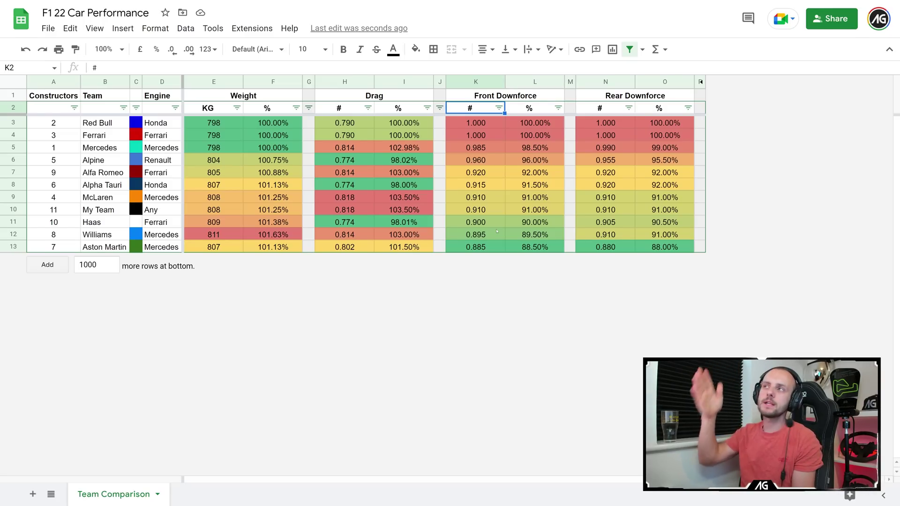
click(489, 146)
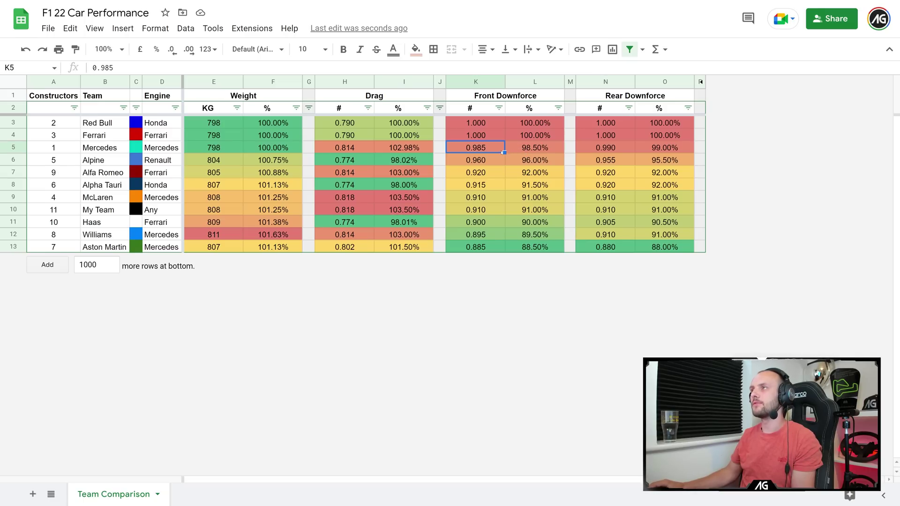
click(493, 161)
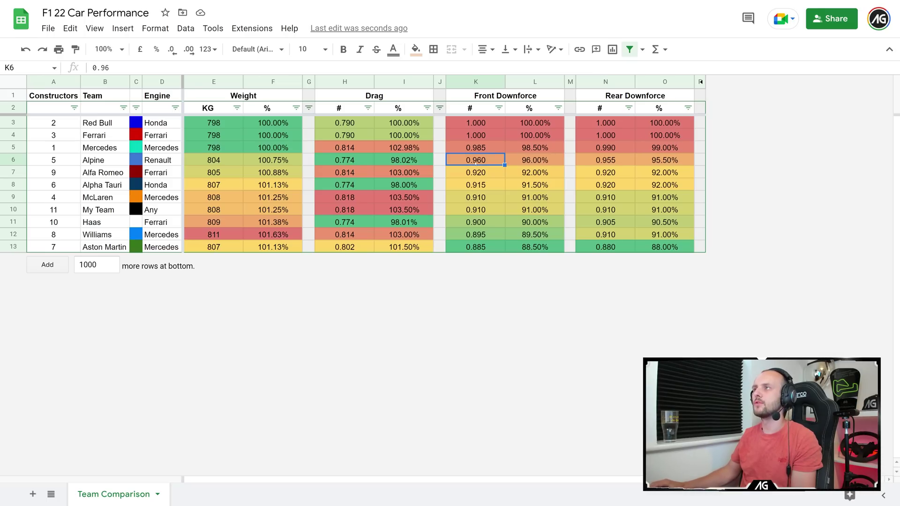
click(490, 175)
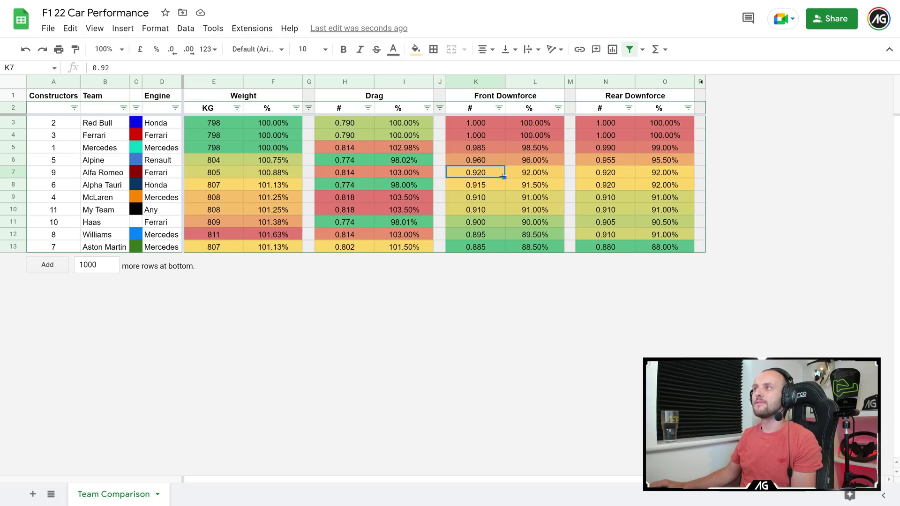
click(490, 164)
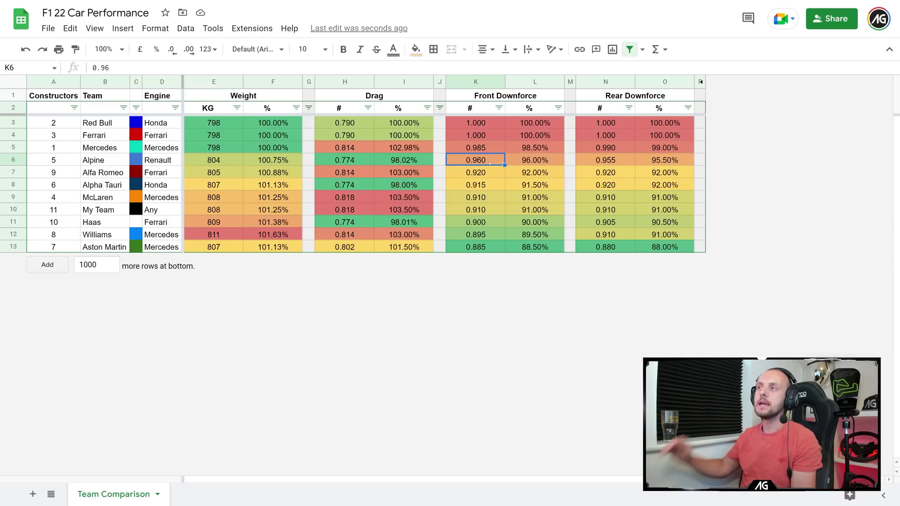
Sort teams by drag ascending, then by weight in KG ascending
click(368, 108)
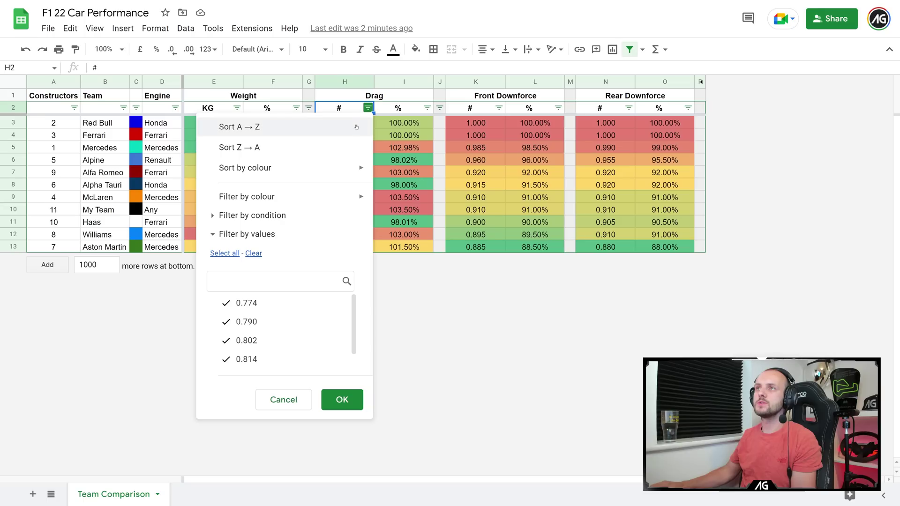
click(273, 125)
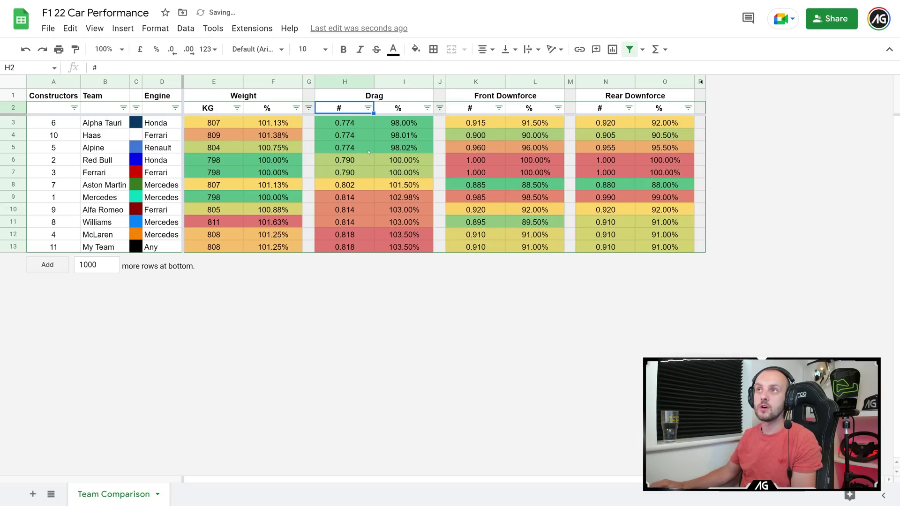
click(237, 108)
click(233, 126)
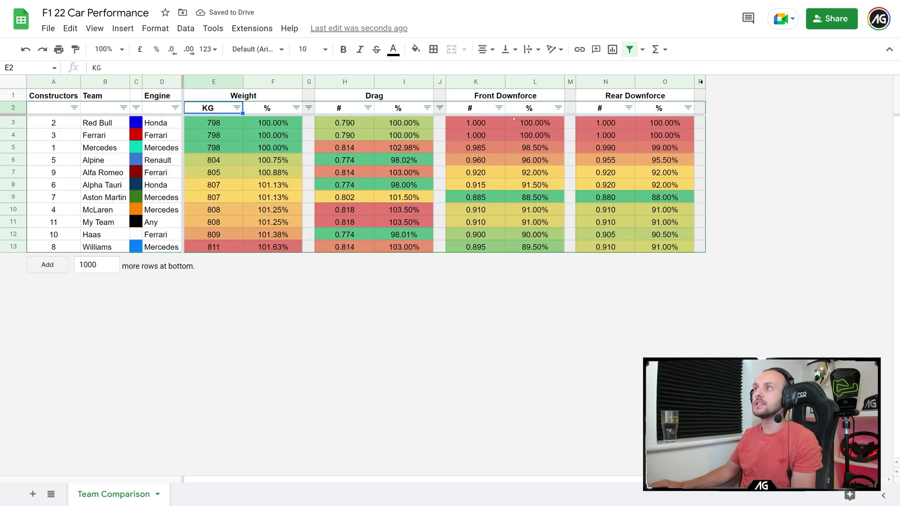
Sort by front downforce lowest first, then re-sort it highest first
click(499, 108)
click(371, 127)
click(498, 108)
click(499, 107)
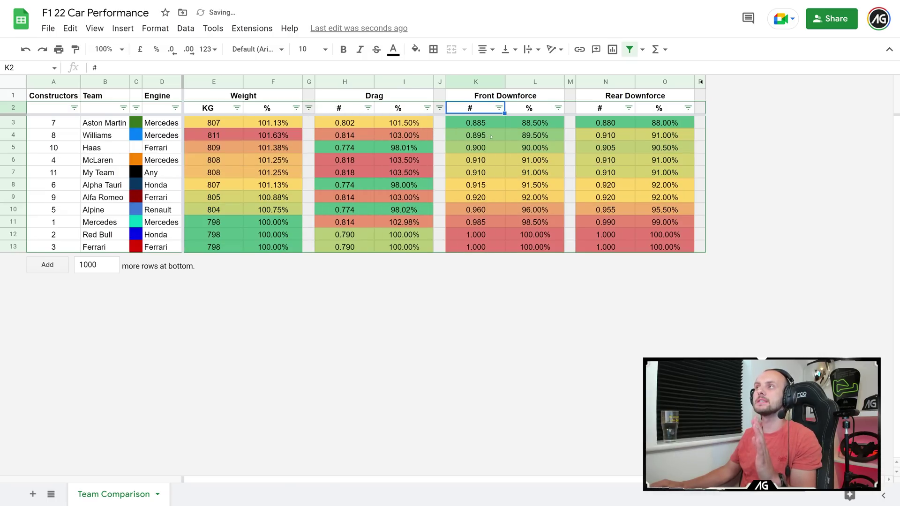
click(498, 108)
click(484, 147)
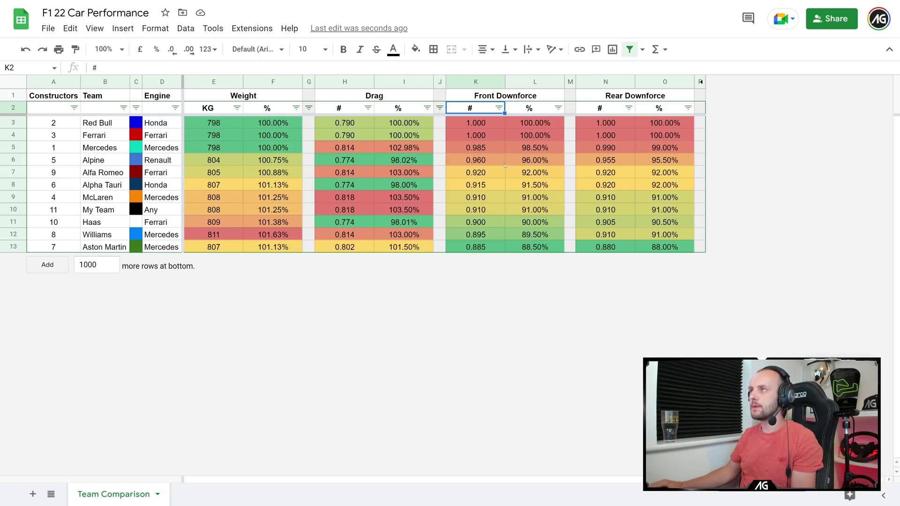
click(503, 176)
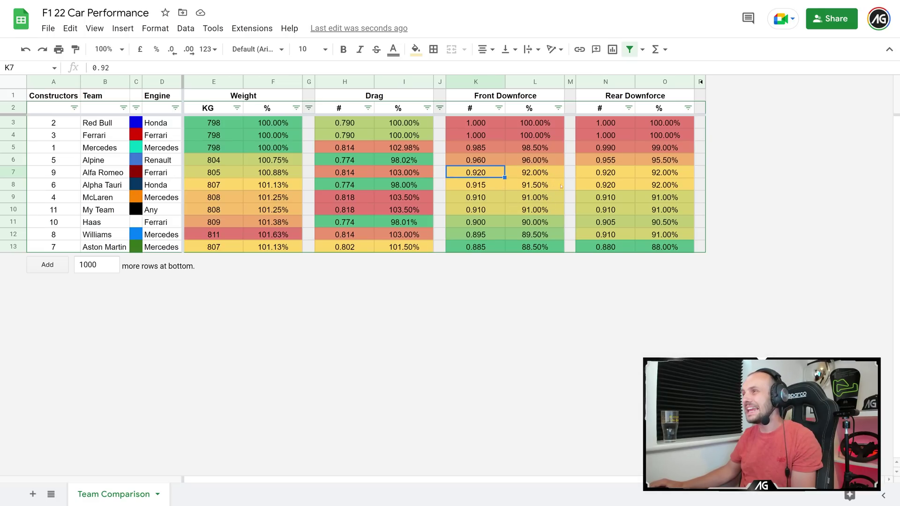
click(532, 174)
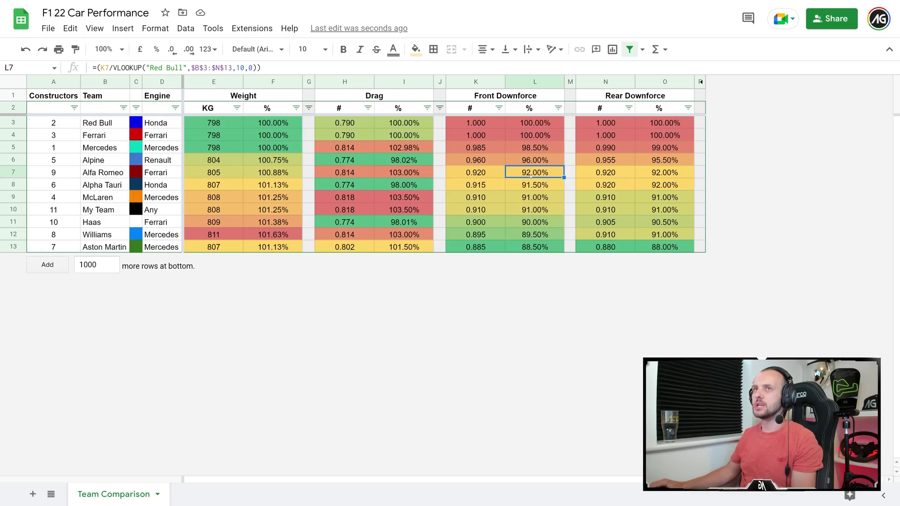
click(534, 184)
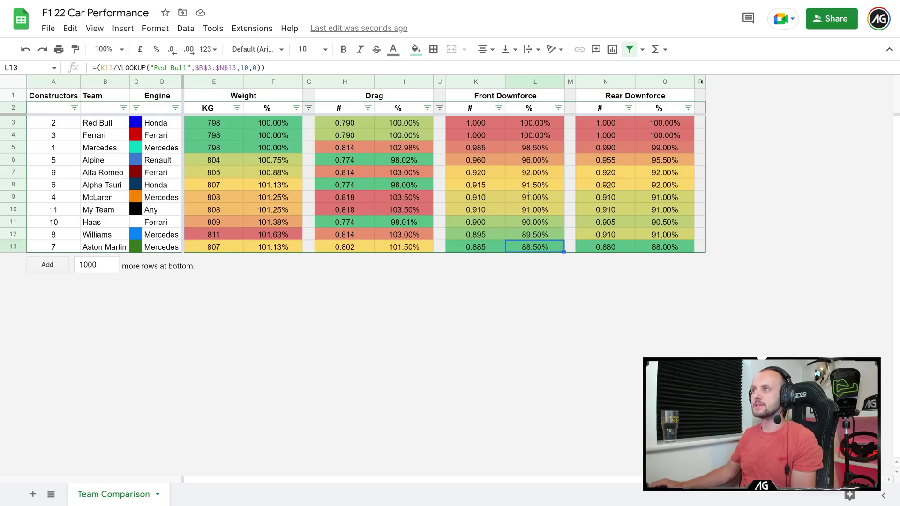
shift+click(534, 198)
shift+click(530, 247)
drag(534, 173, 502, 245)
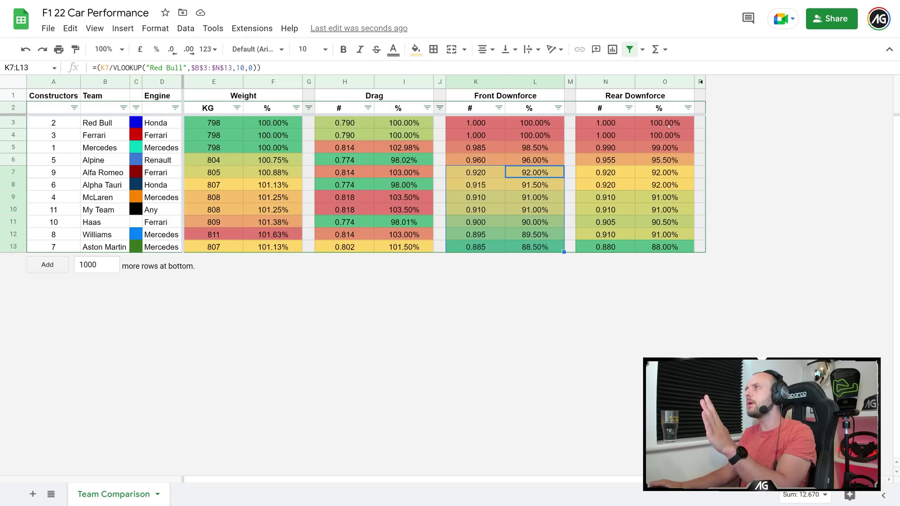
click(547, 150)
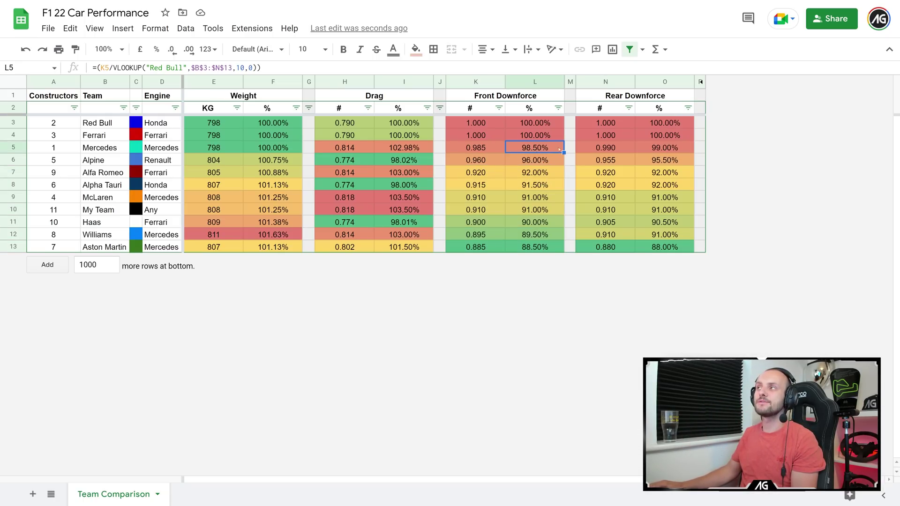
click(679, 148)
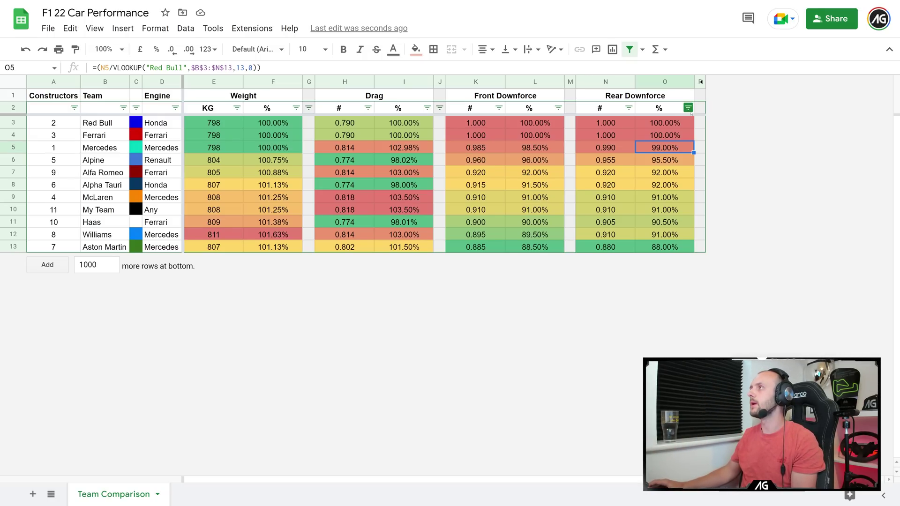
Unhide the Engine Power columns and inspect the 656 KW values and their % formula
click(701, 83)
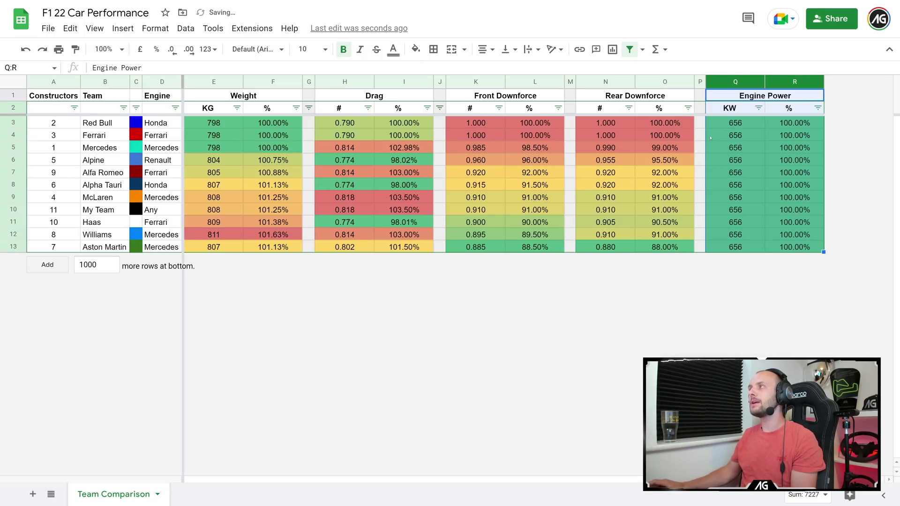
click(752, 124)
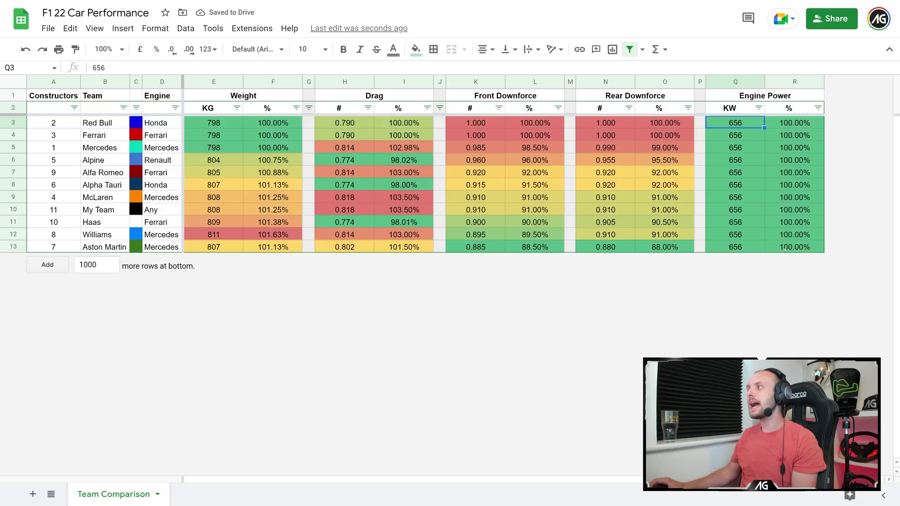
drag(739, 123, 746, 250)
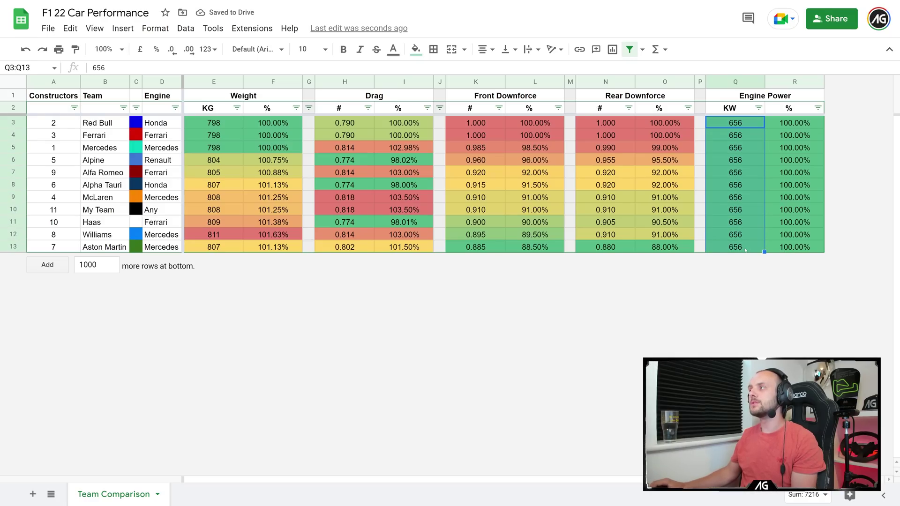
click(781, 247)
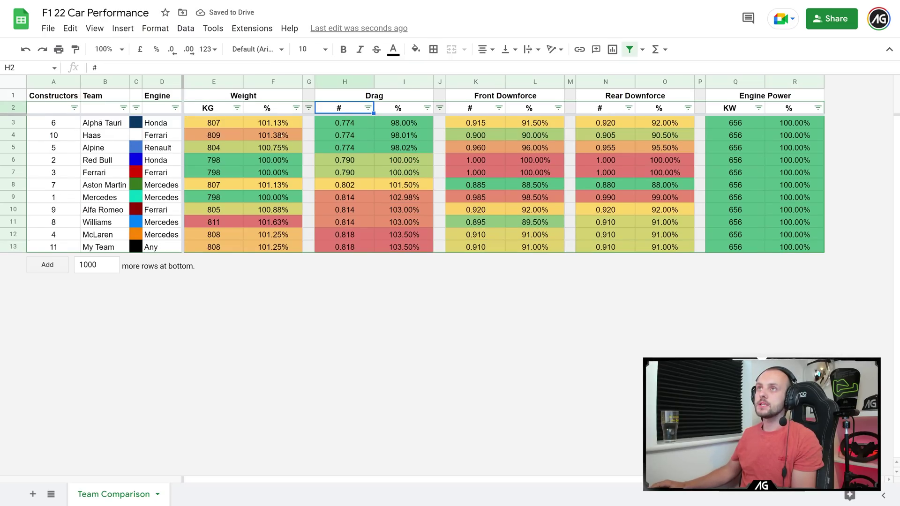
Check Alpha Tauri's and McLaren's drag values, then rank teams by front downforce, highest first
click(360, 125)
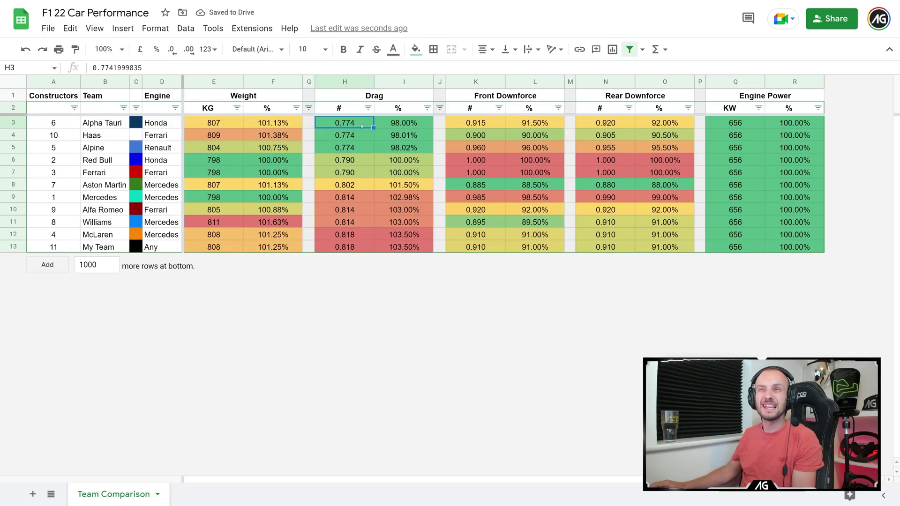
click(362, 237)
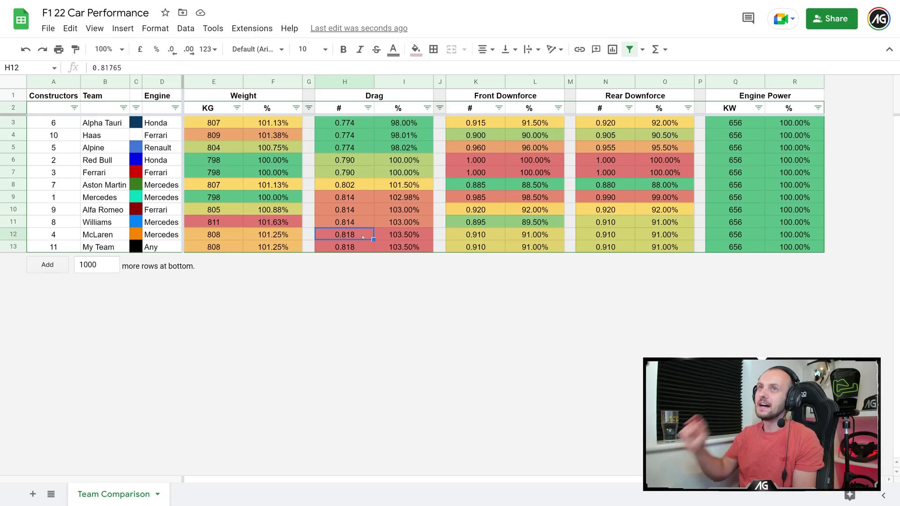
click(499, 108)
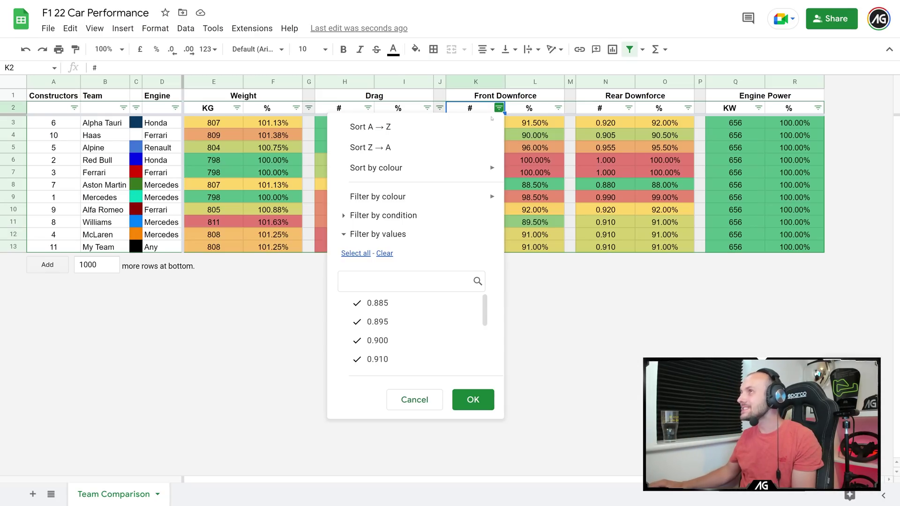
click(489, 142)
Check Red Bull's front downforce, then order teams by constructor number, 1 Mercedes to 11 My Team
click(499, 126)
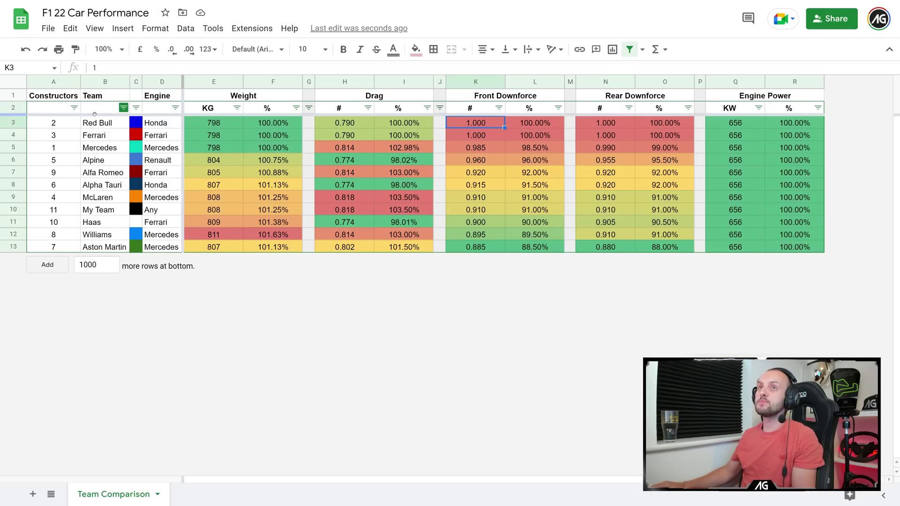
click(74, 107)
click(112, 127)
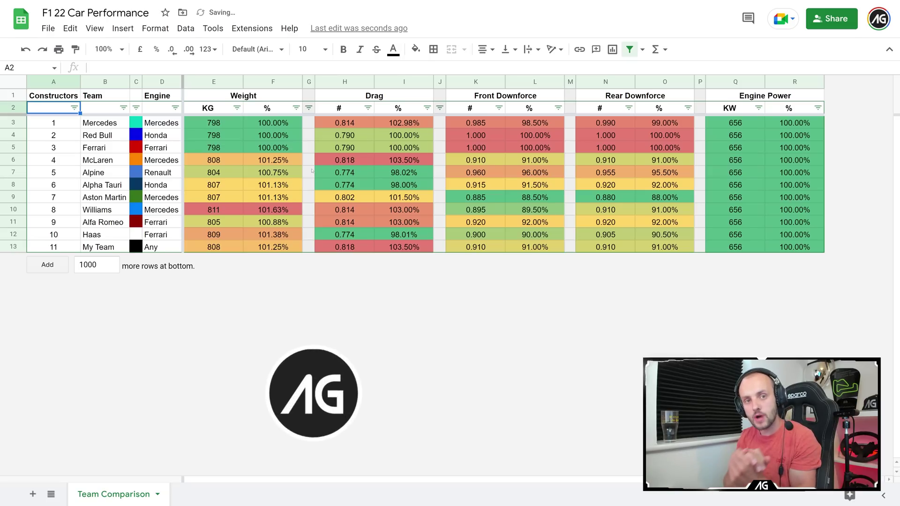